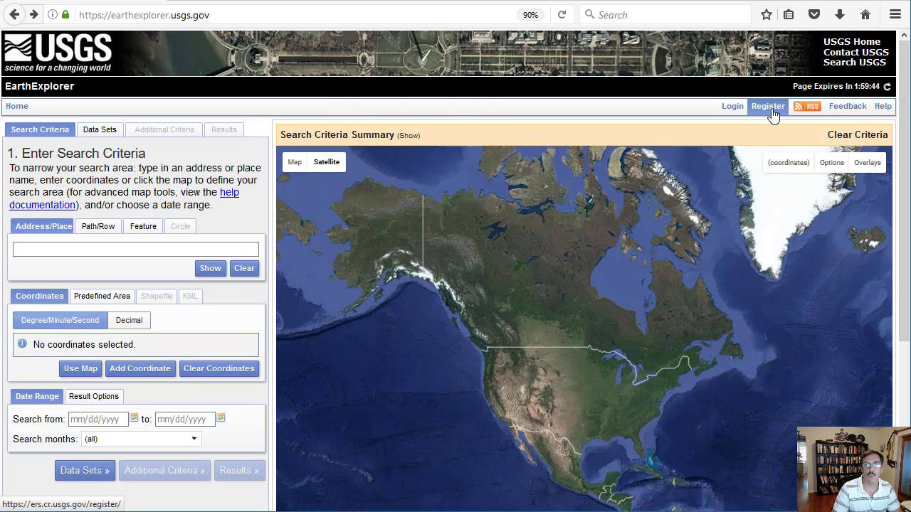
Sign in to EarthExplorer with the username and password already filled in
left_click(733, 109)
left_click(466, 311)
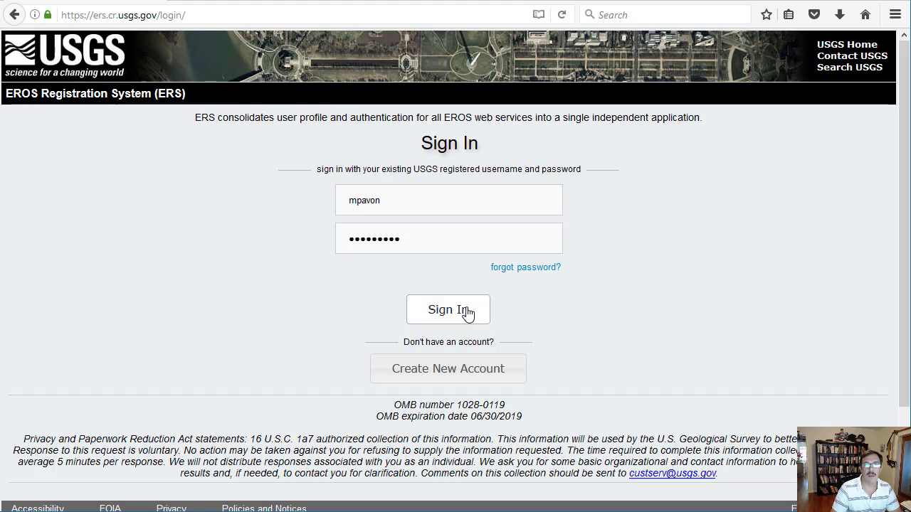
left_click(470, 313)
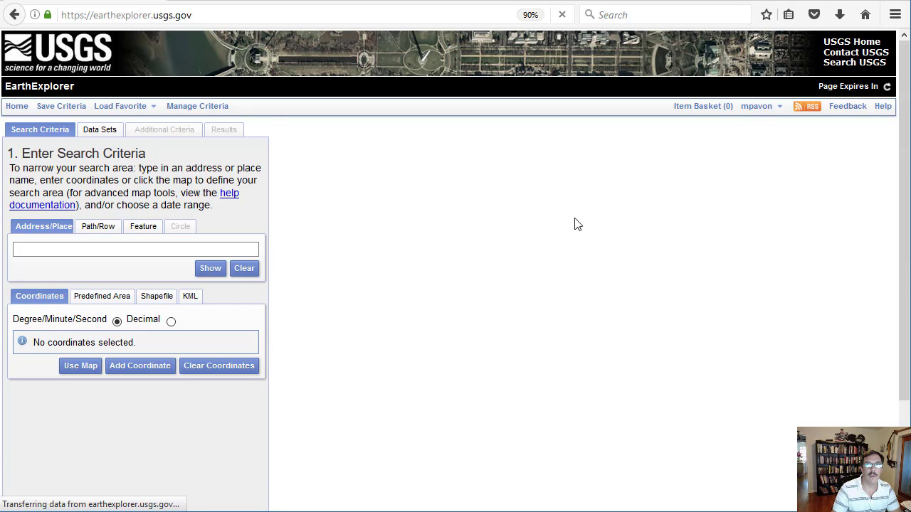
mouse_move(762, 110)
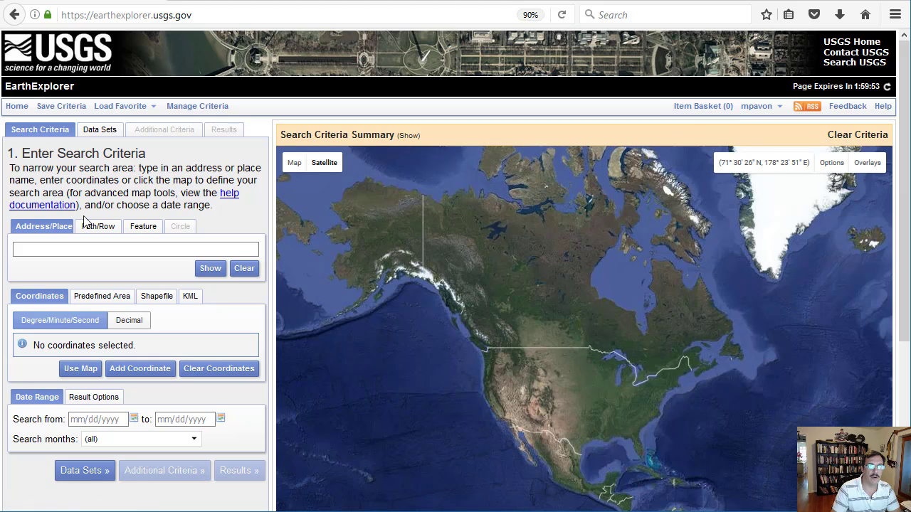
Define the search area from the map extent around El Paso and Ciudad Juarez
left_click(62, 249)
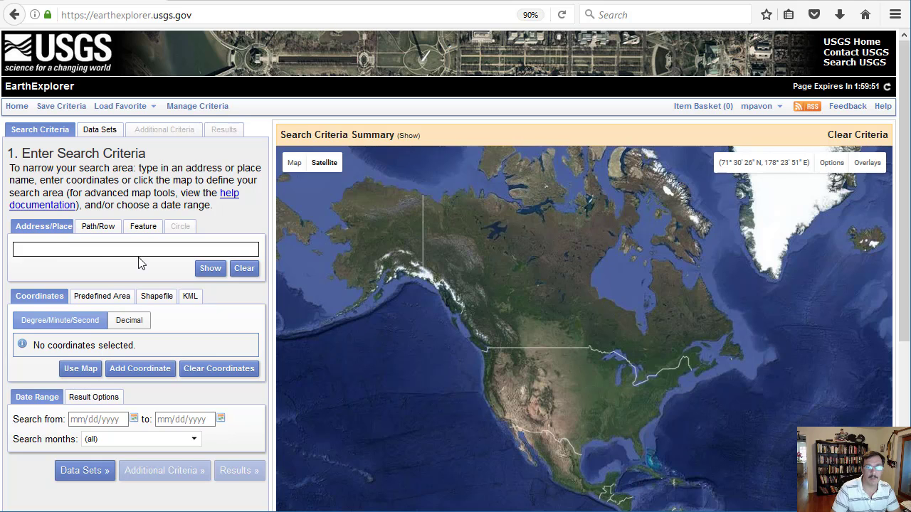
left_click_drag(549, 434, 539, 311)
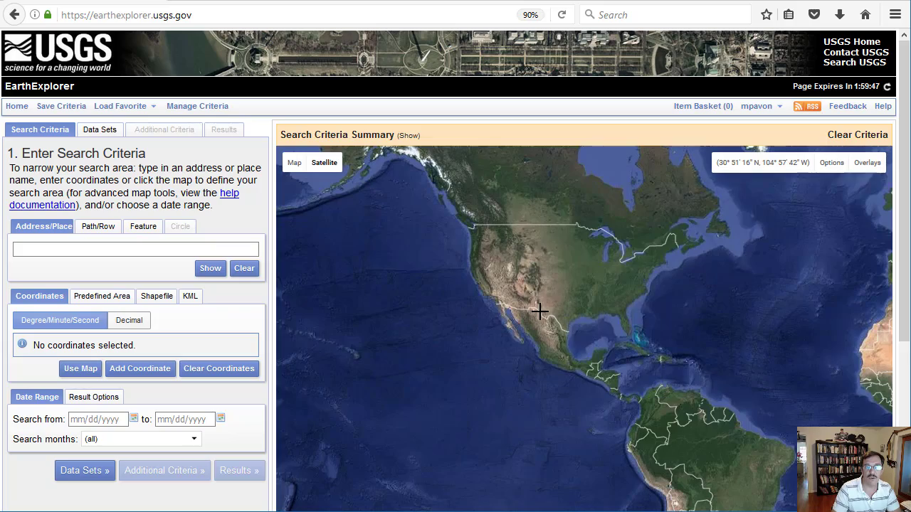
scroll(539, 311, "up", 3)
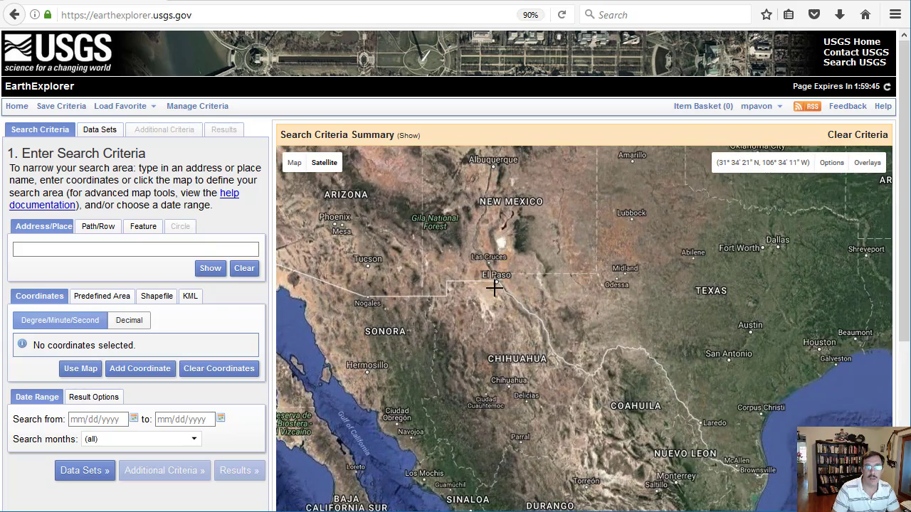
scroll(494, 287, "up", 3)
left_click_drag(516, 272, 542, 323)
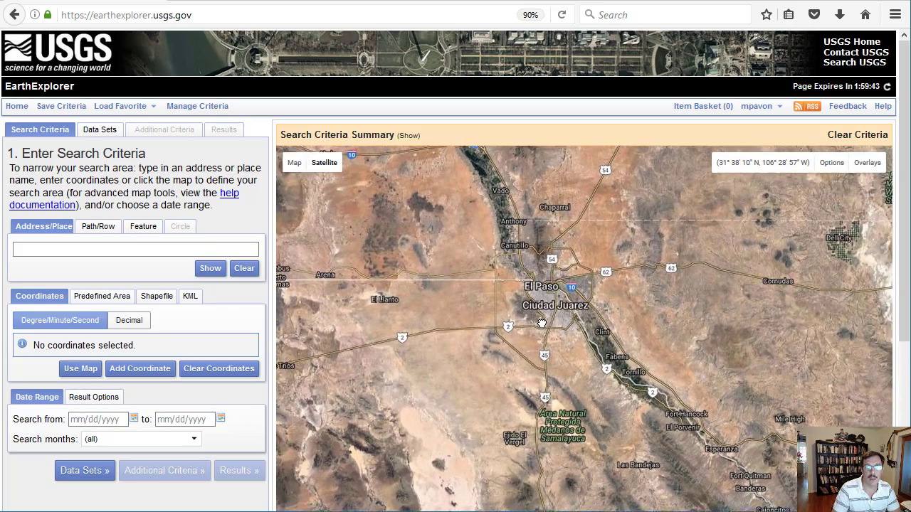
scroll(546, 316, "up", 2)
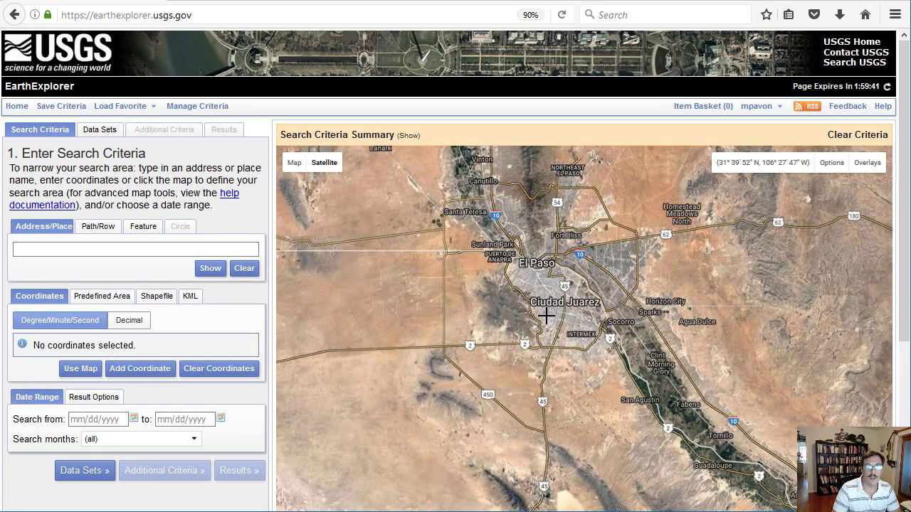
left_click(82, 369)
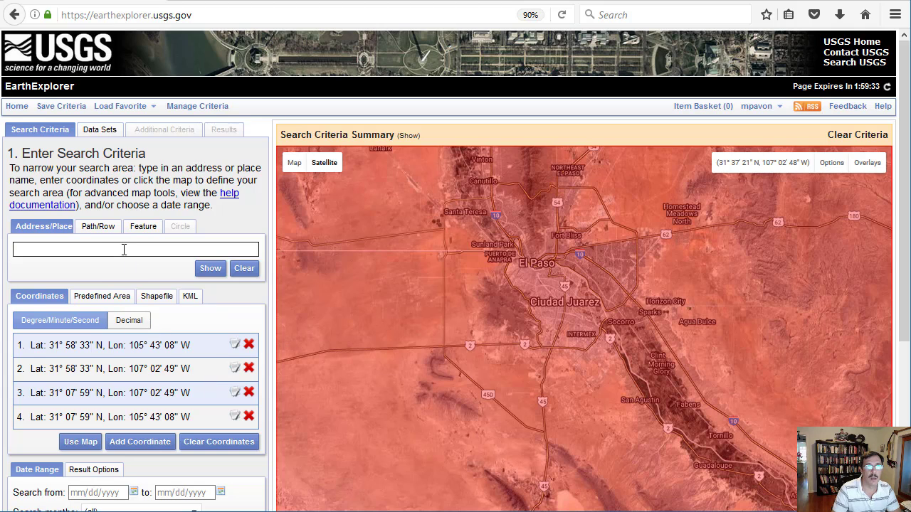
Select the L8 OLI/TIRS C1 Level-1 data set from Collection 1 Level-1 of the Landsat Archive
left_click(99, 130)
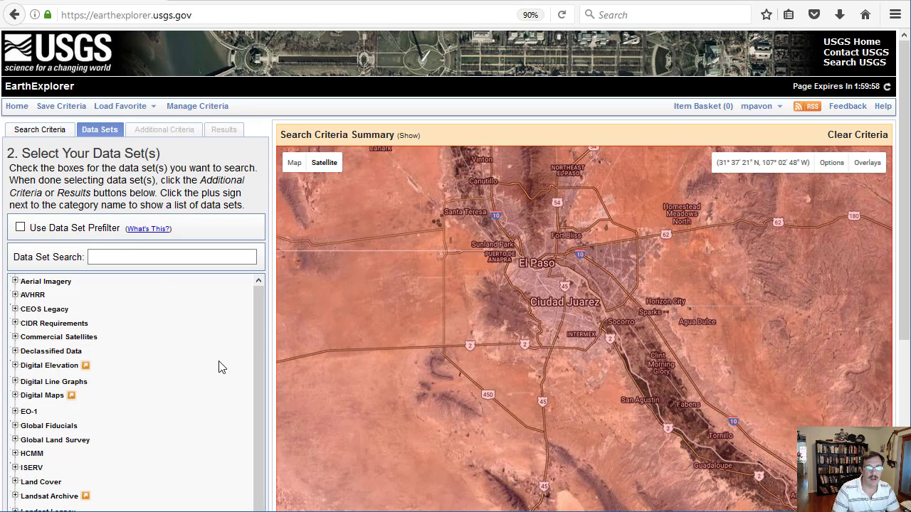
left_click_drag(259, 332, 260, 349)
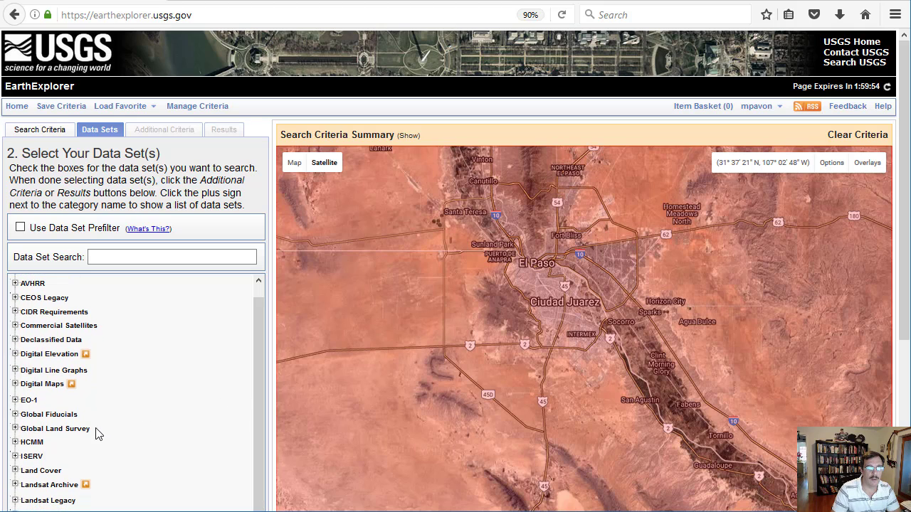
left_click(15, 485)
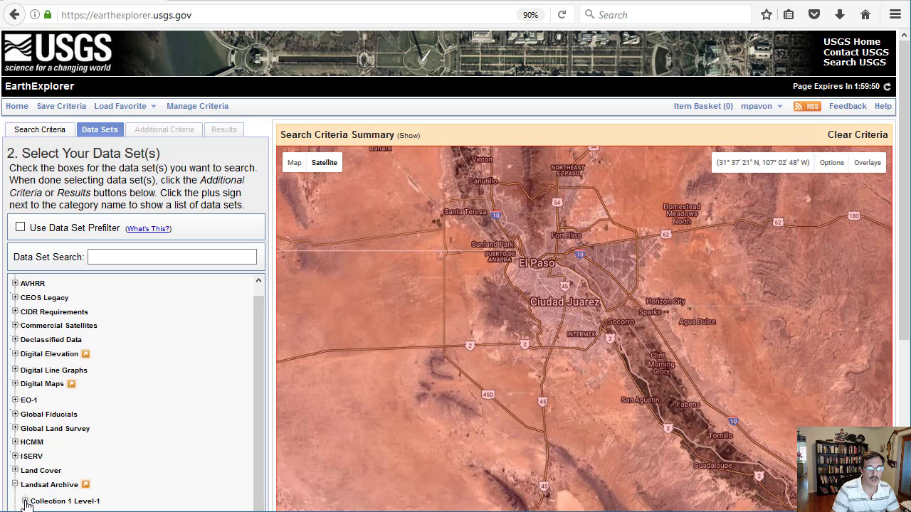
left_click(24, 502)
scroll(183, 476, "down", 3)
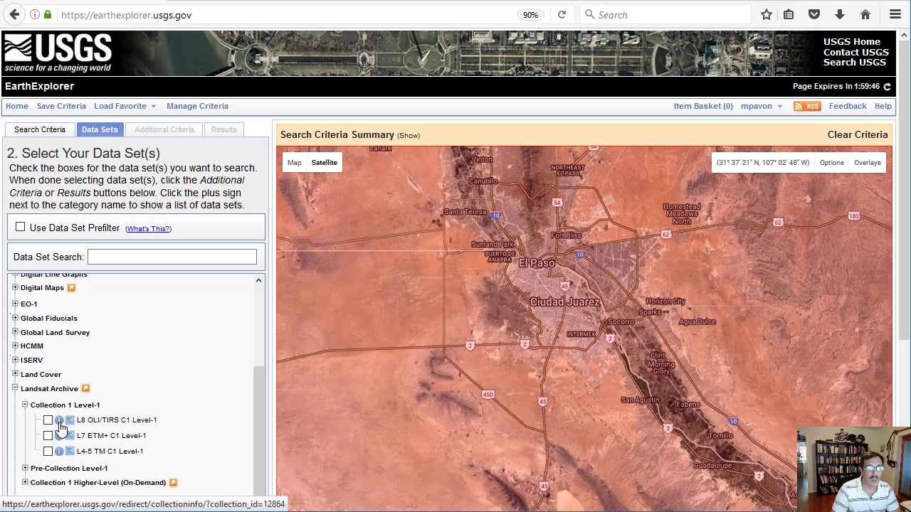
left_click(48, 420)
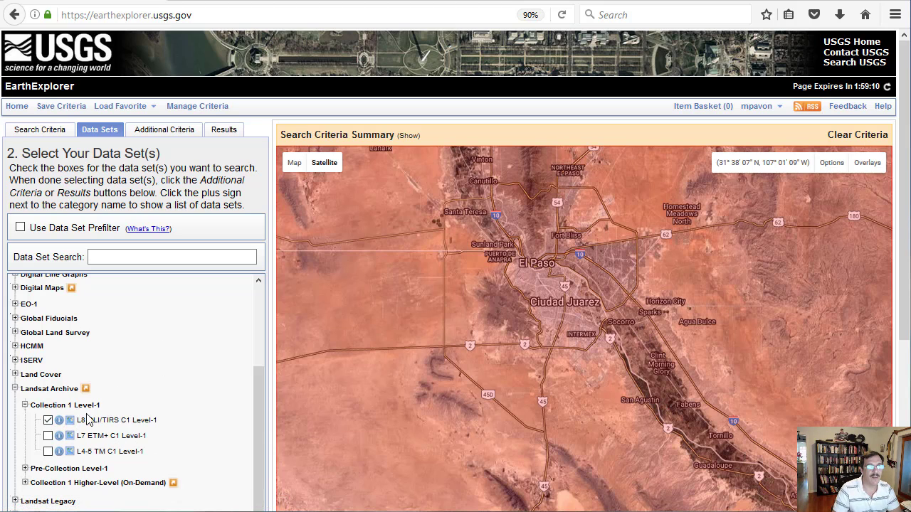
Limit land cloud cover and scene cloud cover to less than 10%, and look through the search results
left_click(159, 136)
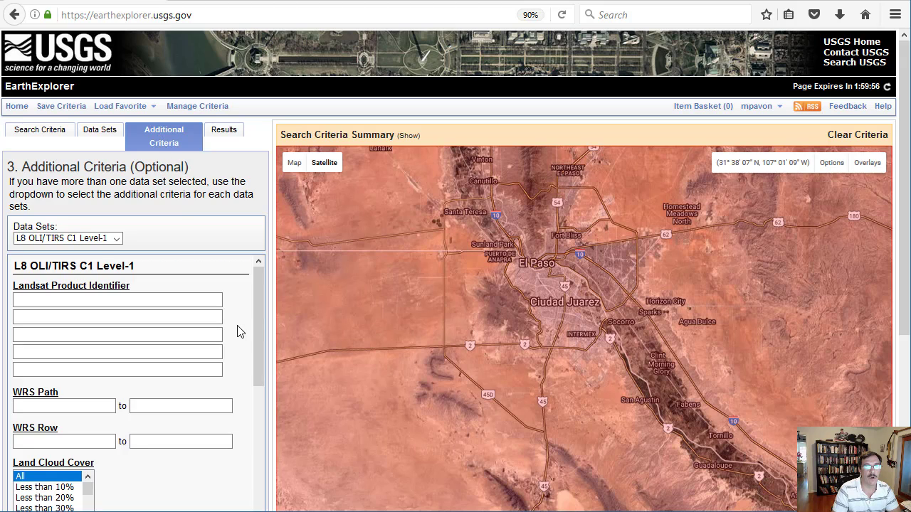
left_click_drag(257, 320, 257, 364)
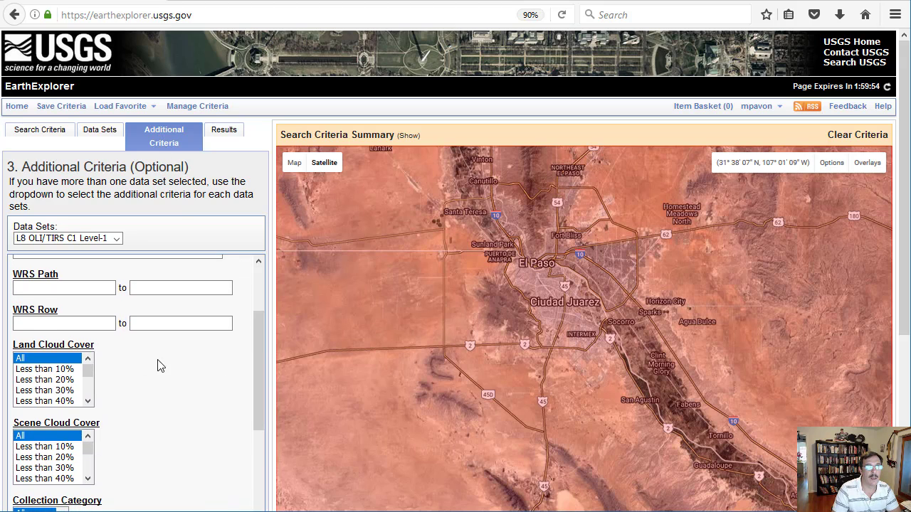
left_click(50, 373)
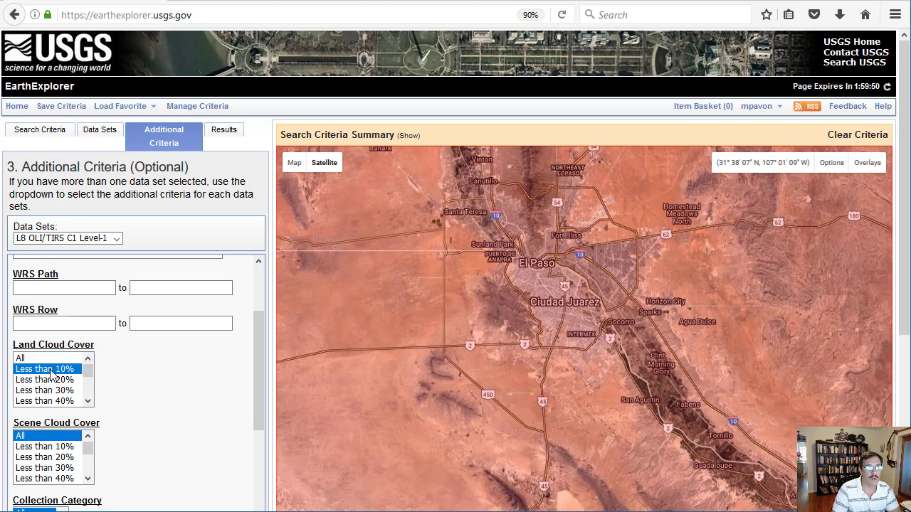
left_click(61, 448)
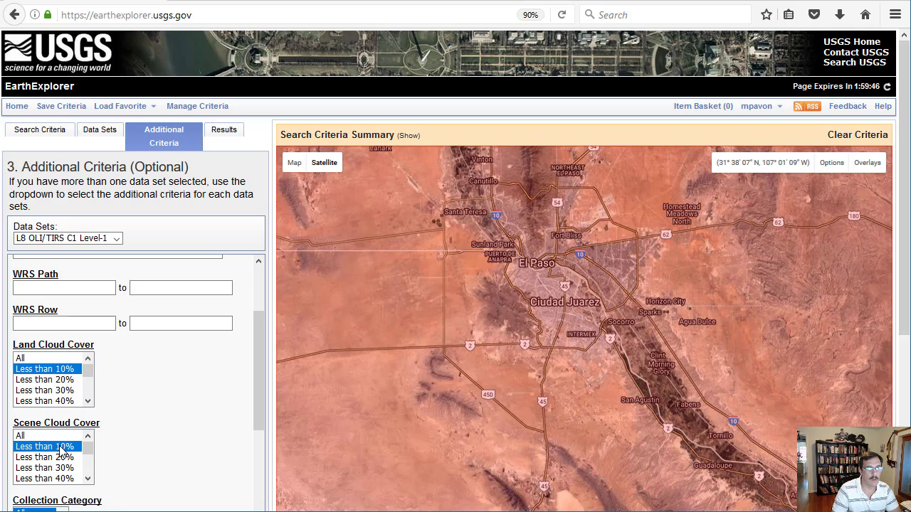
left_click_drag(258, 376, 256, 416)
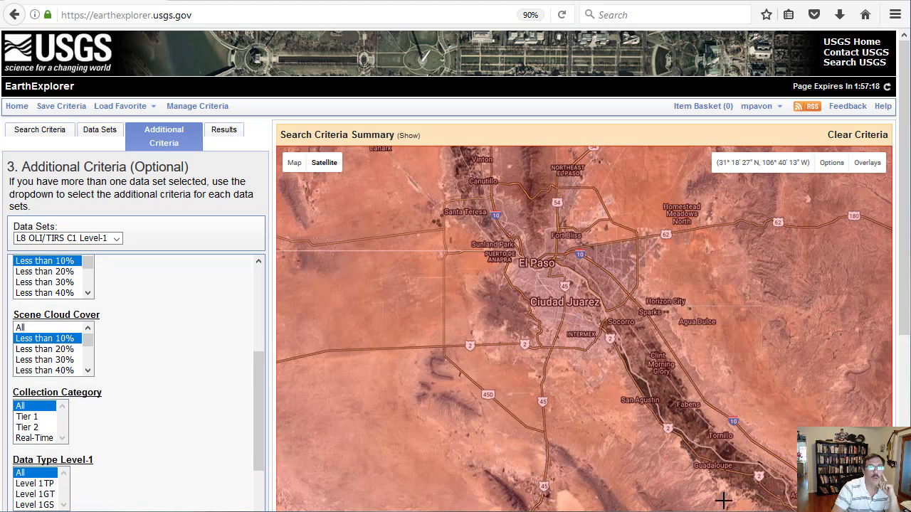
left_click(223, 131)
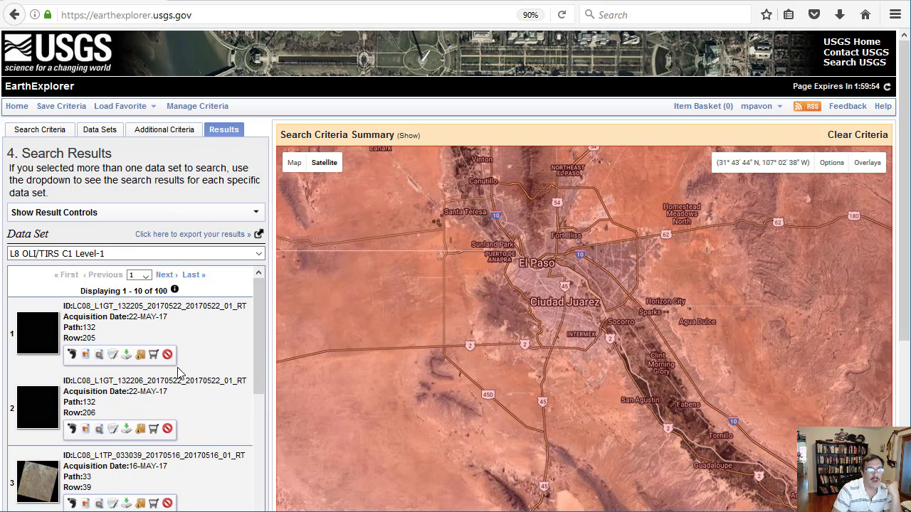
left_click_drag(257, 348, 257, 407)
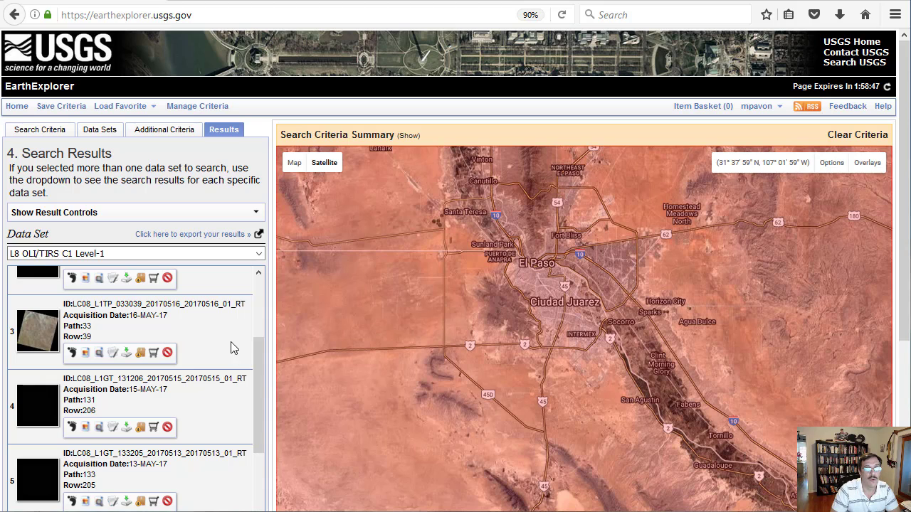
Return to the search criteria and set the start of the date range to 05/01/2016
left_click(52, 134)
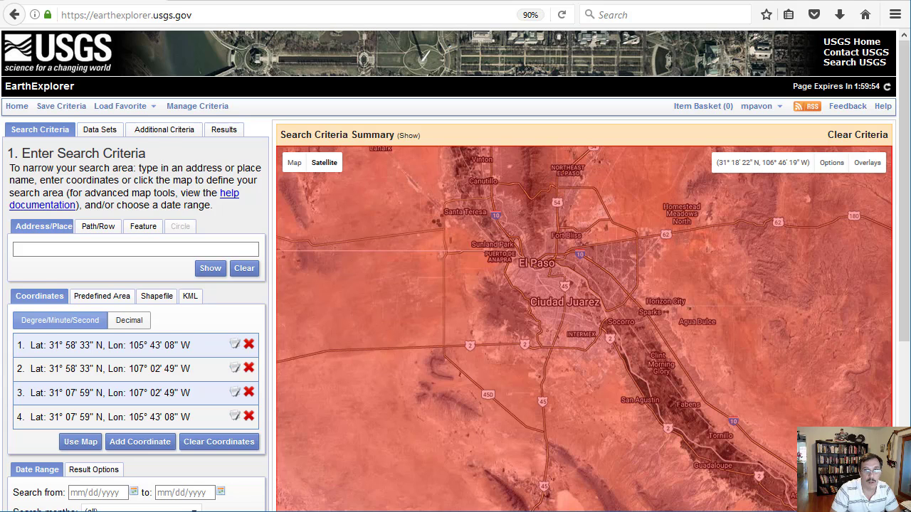
scroll(261, 315, "down", 3)
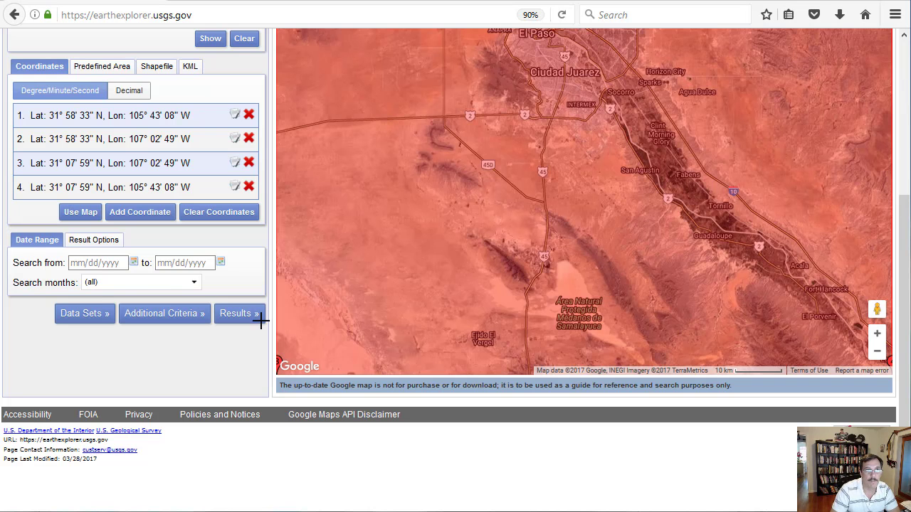
left_click(133, 263)
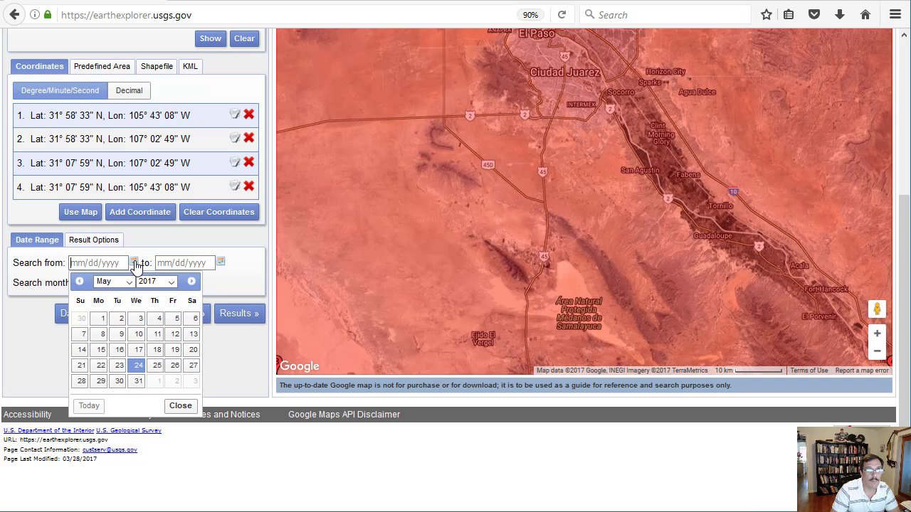
left_click(170, 282)
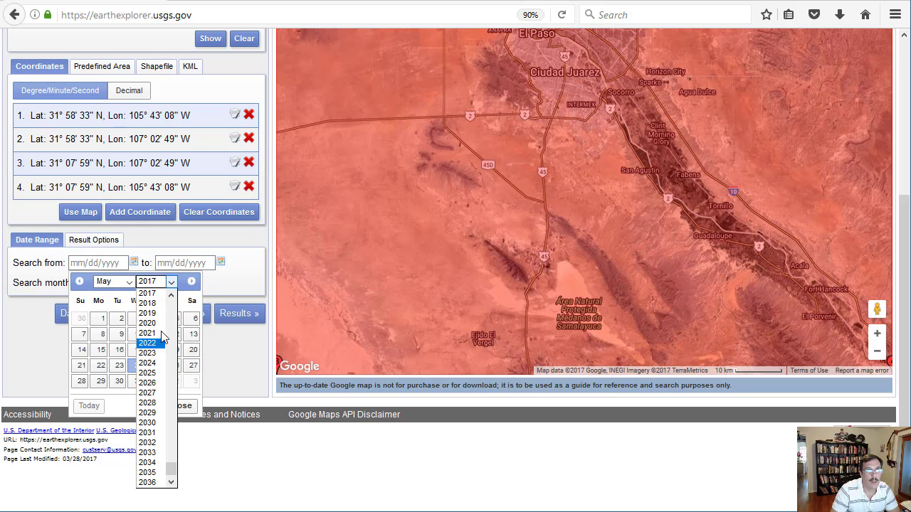
scroll(153, 398, "up", 6)
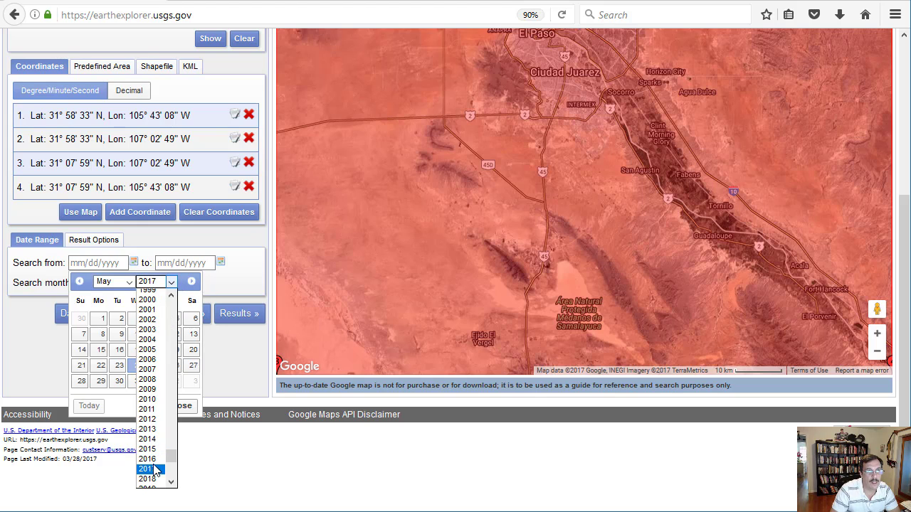
left_click(151, 459)
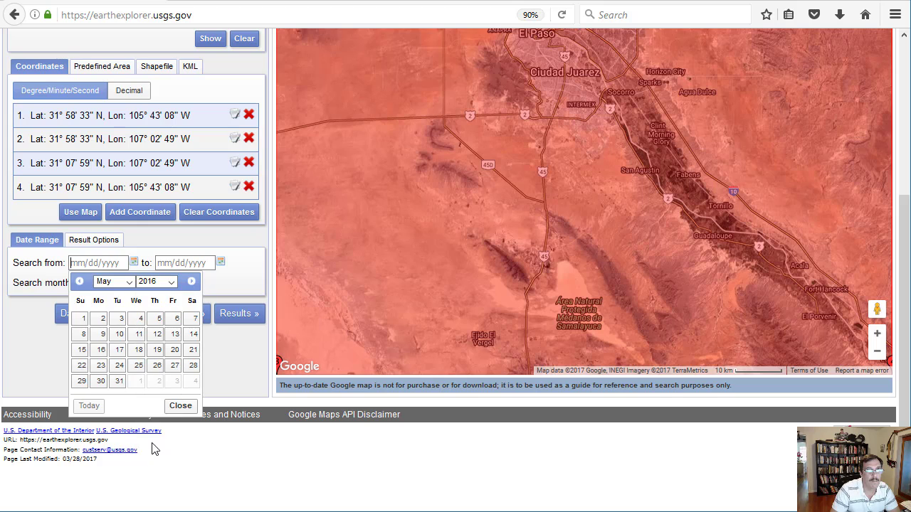
left_click(84, 319)
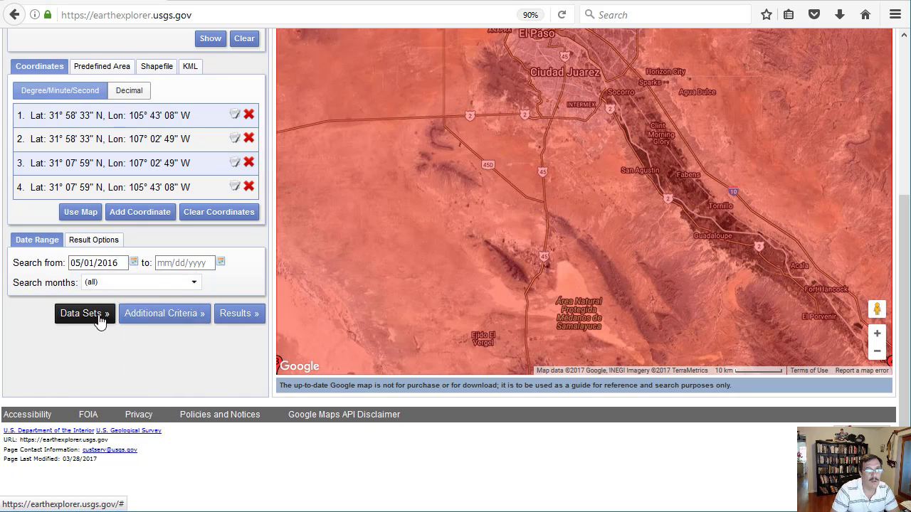
Set the end of the date range to 06/30/2016
left_click(212, 262)
left_click(220, 261)
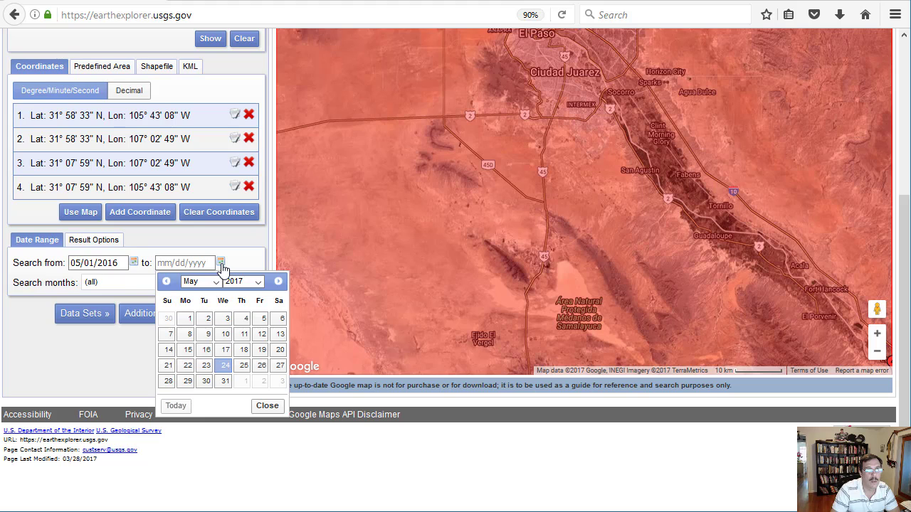
left_click(202, 282)
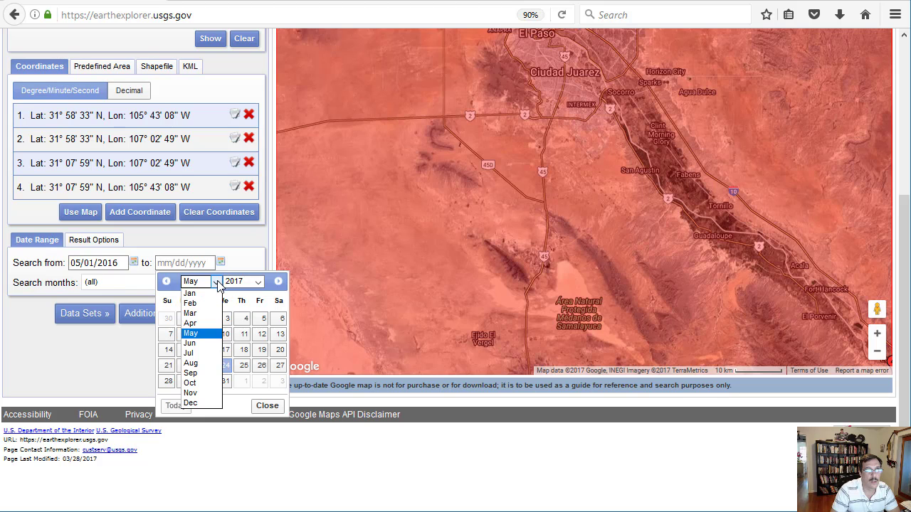
left_click(199, 345)
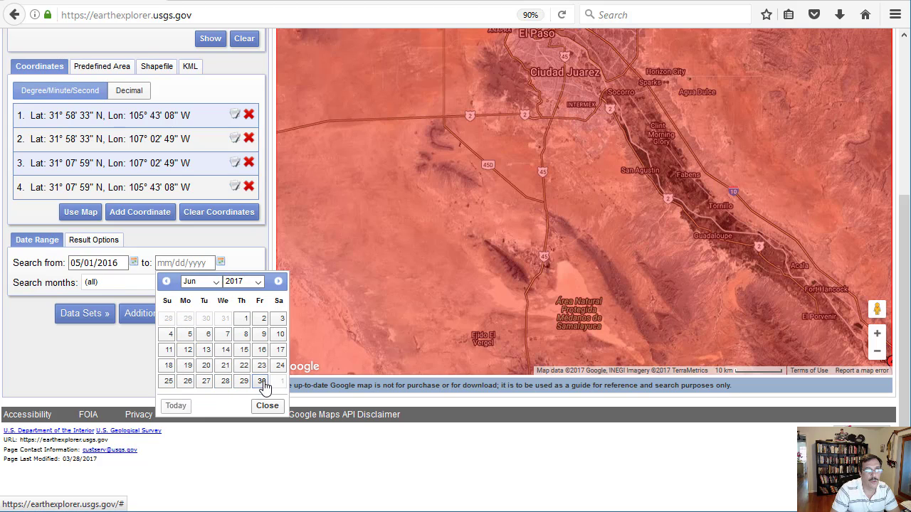
left_click(261, 382)
left_click(207, 264)
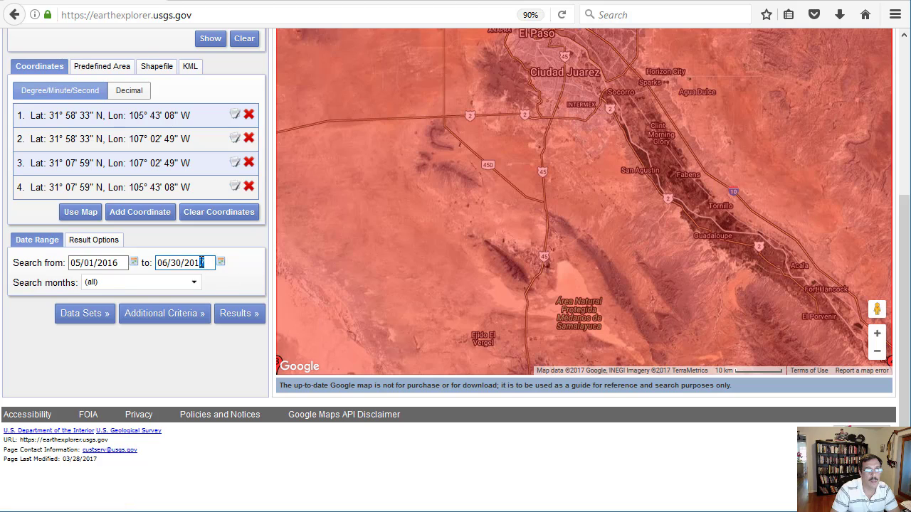
key("BackSpace")
type("6")
left_click(214, 288)
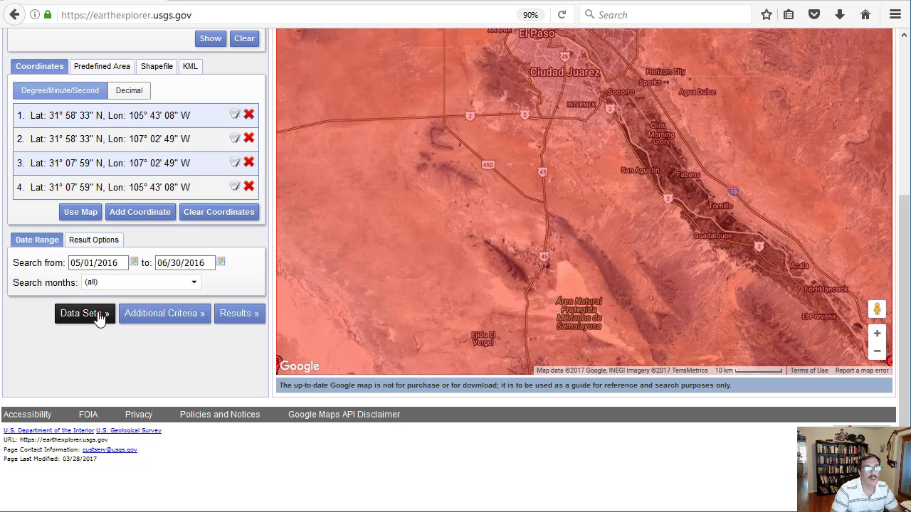
Run the search and download the Level-1 GeoTIFF Data Product of the 14-JUN-16 scene at path 33, row 39, opening it with Windows Explorer
left_click(234, 320)
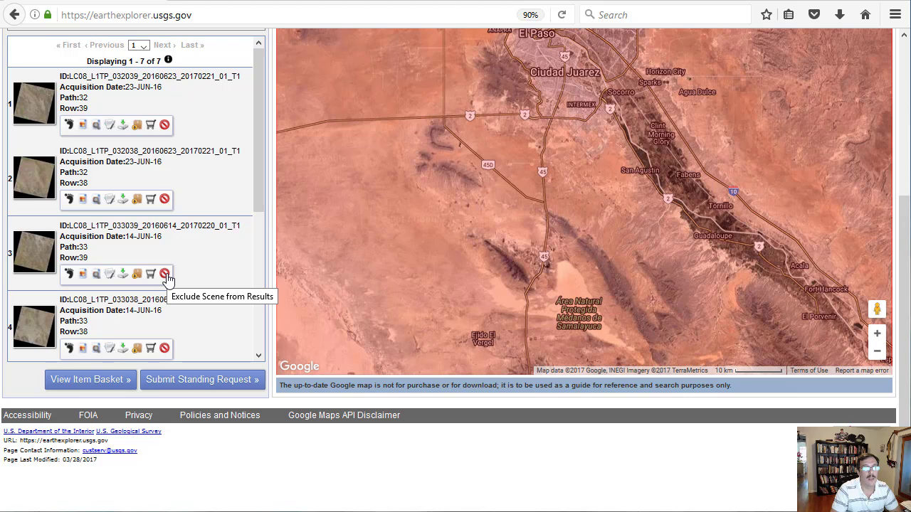
left_click(123, 275)
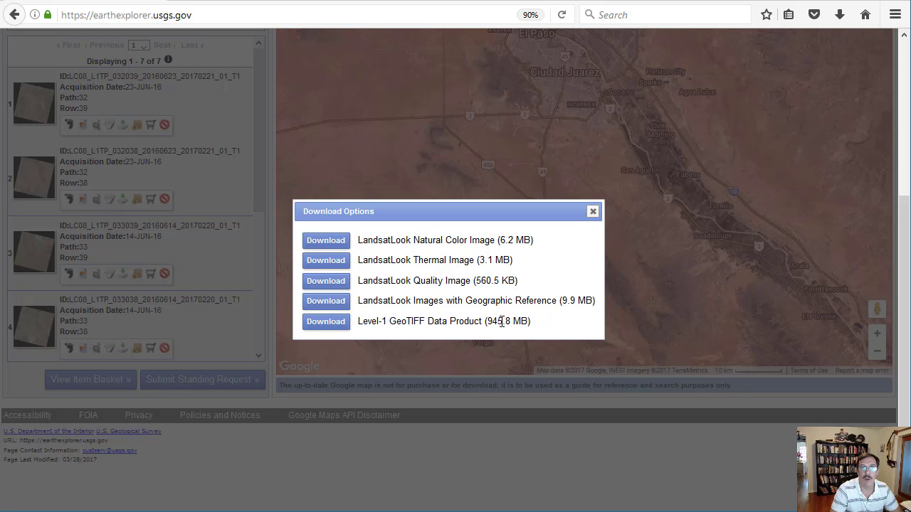
left_click(327, 326)
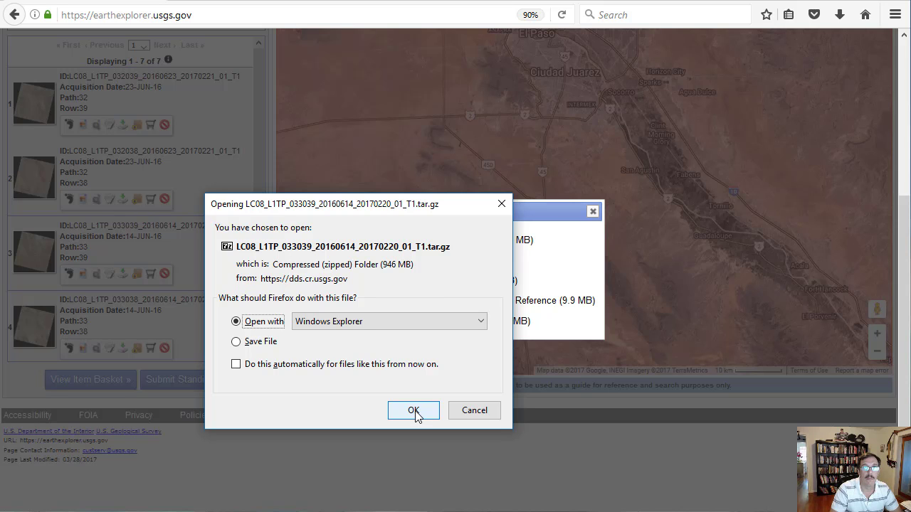
left_click(414, 411)
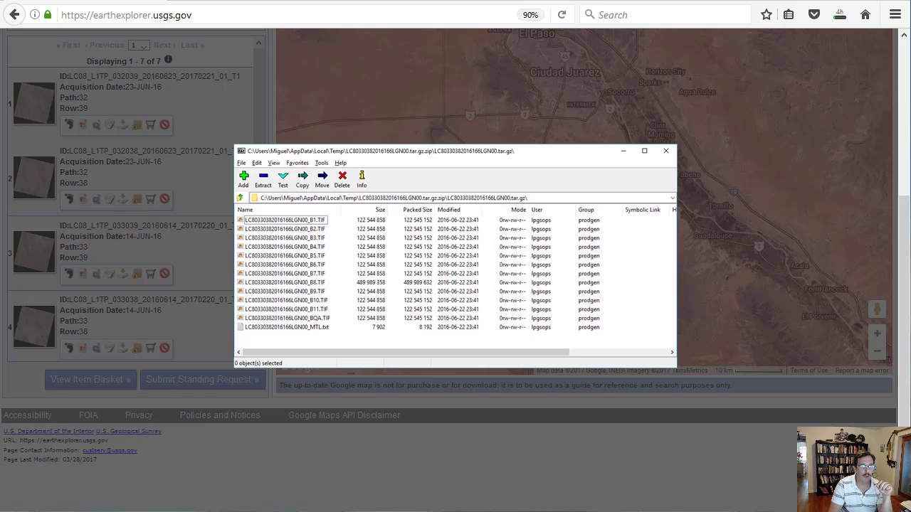
Copy all files from the opened Landsat archive to the Landsat_8 folder
key("ctrl+a")
key("F5")
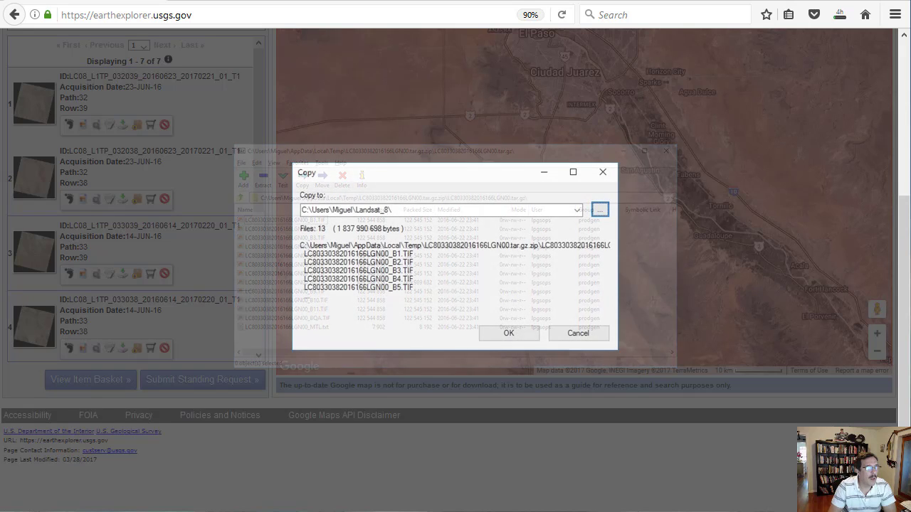